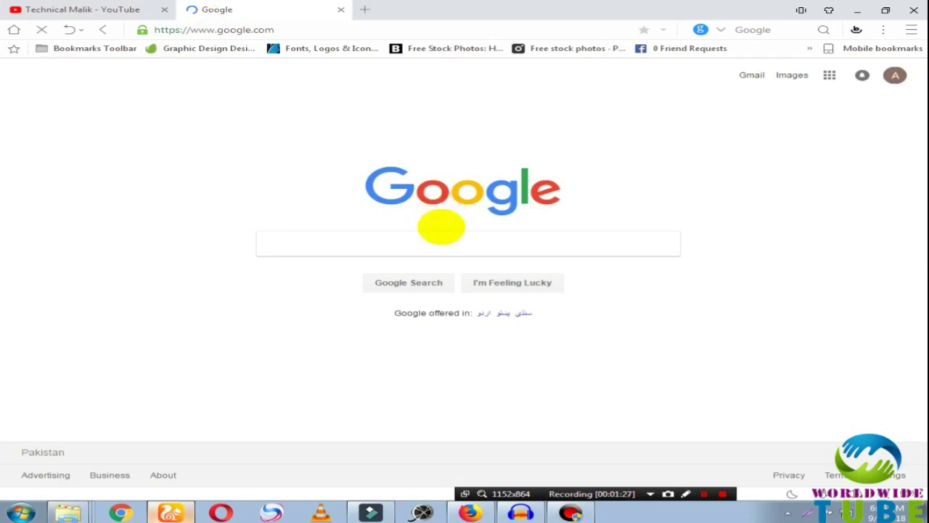
- Search Google for "Audacity" and find the official audacityteam.org download link in the results
click(426, 245)
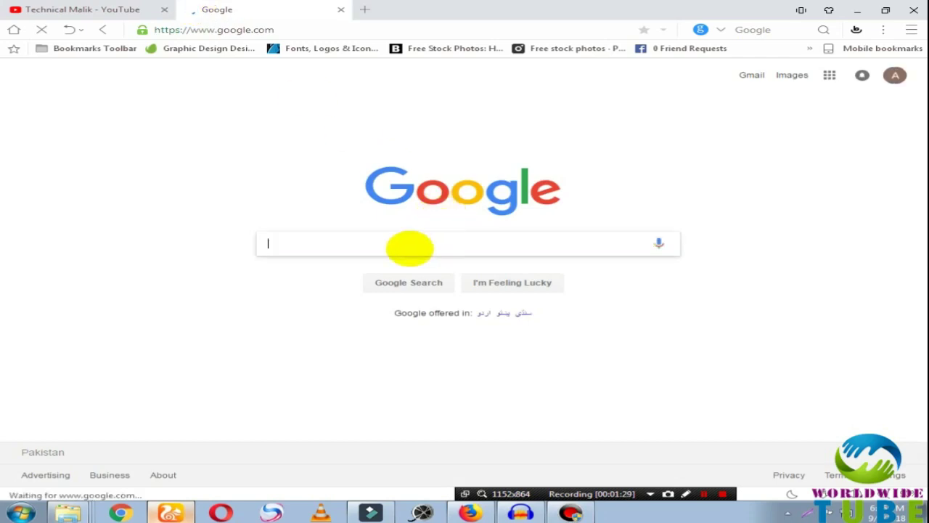
click(409, 248)
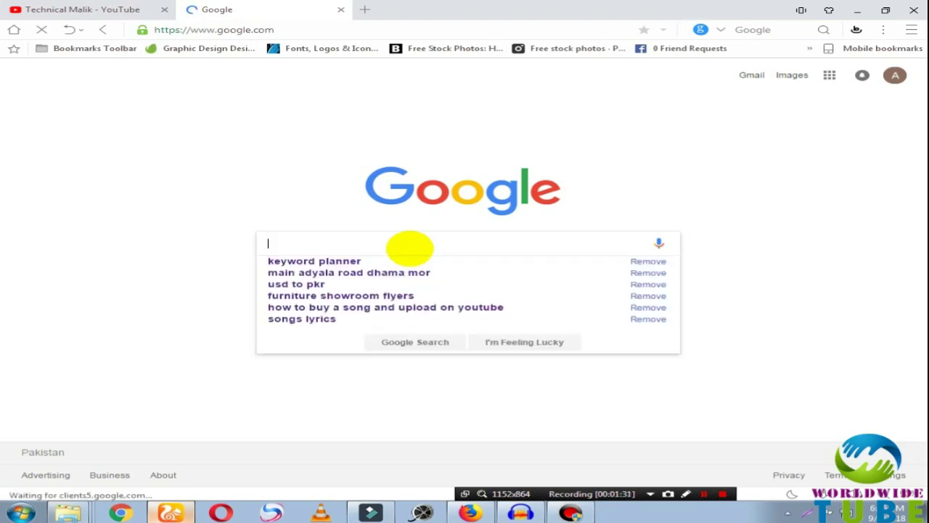
text(Audacity)
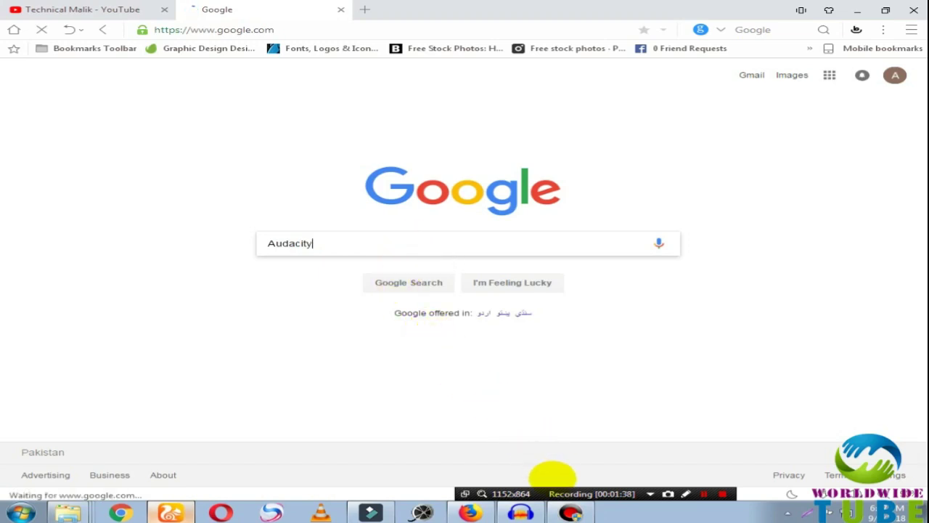
mouse_move(520, 512)
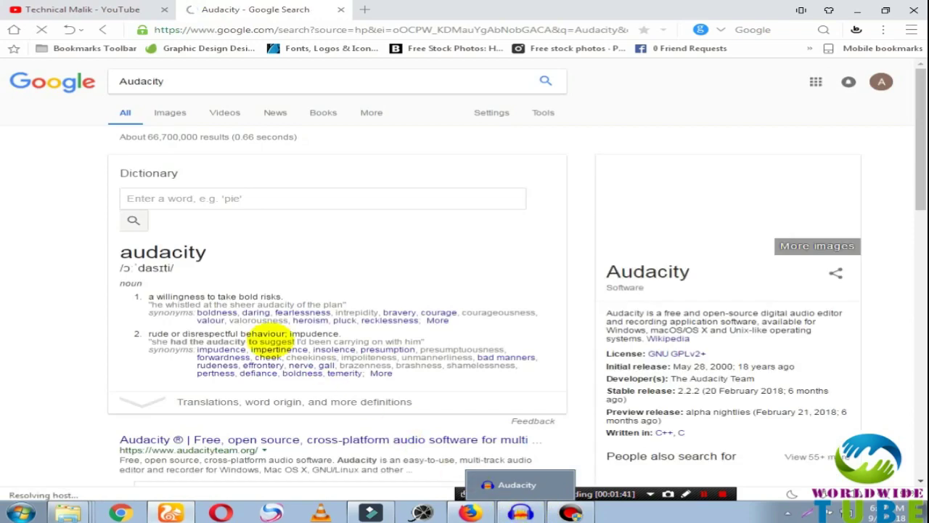
scroll(194, 370, down, 2)
scroll(194, 370, down, 1)
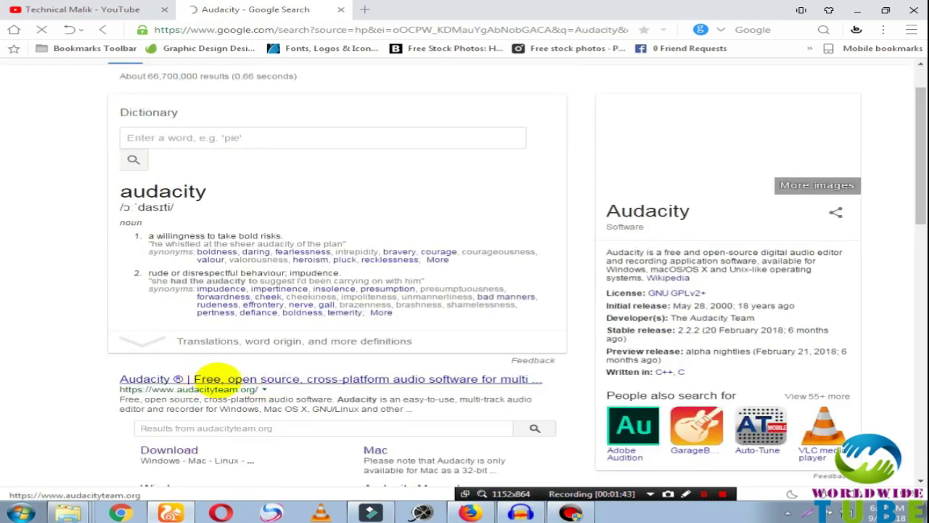
scroll(280, 385, down, 2)
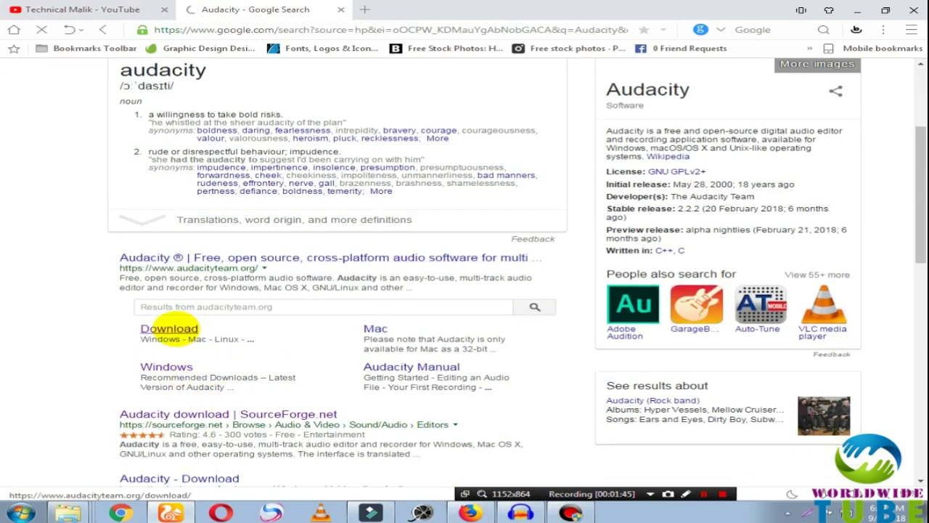
mouse_move(471, 511)
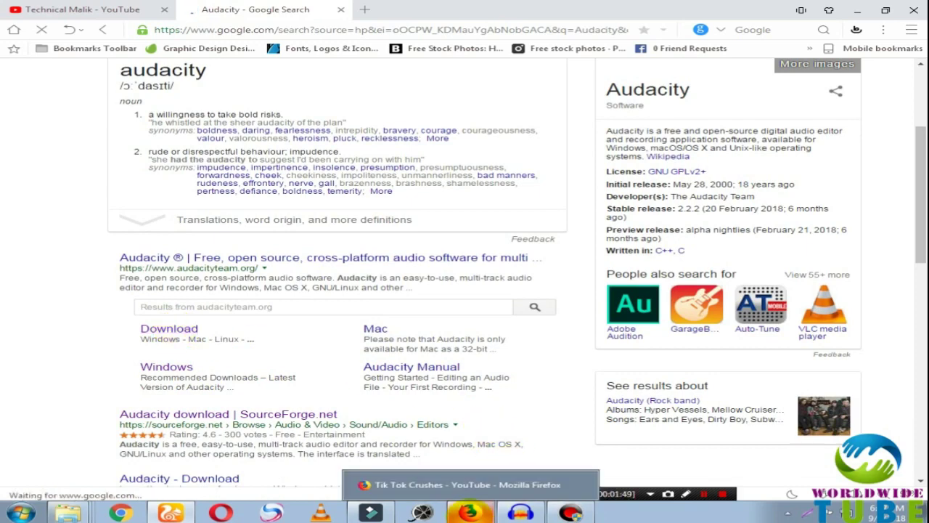
- Switch to Audacity and record a mono voice track about 18 seconds long, starting with a few seconds of silence
click(520, 511)
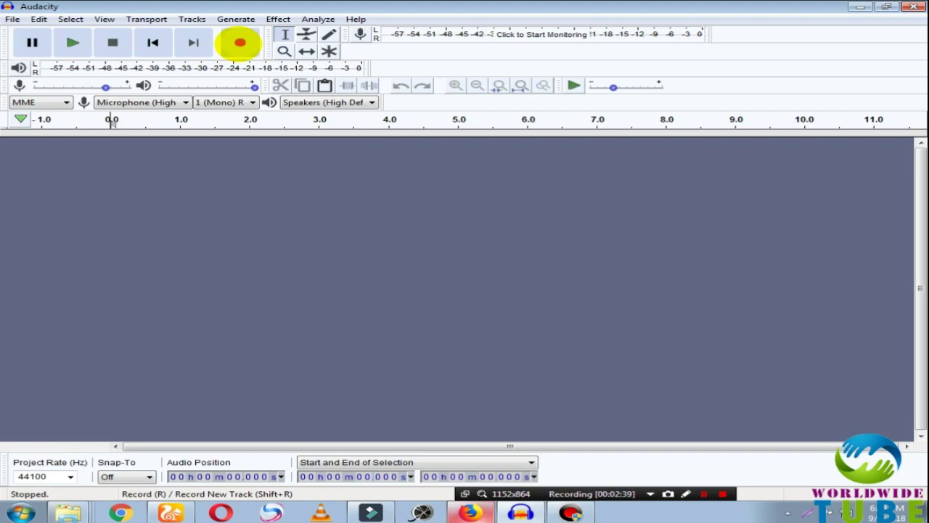
click(240, 43)
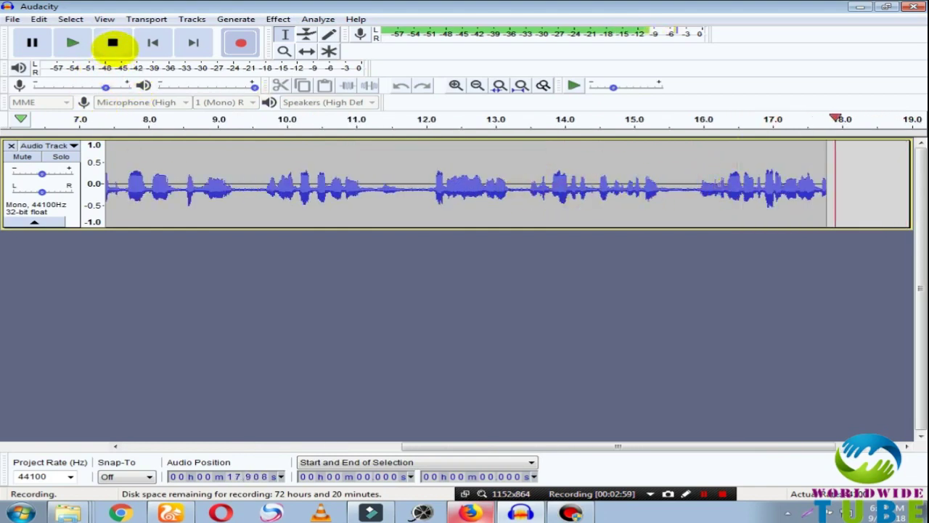
click(113, 43)
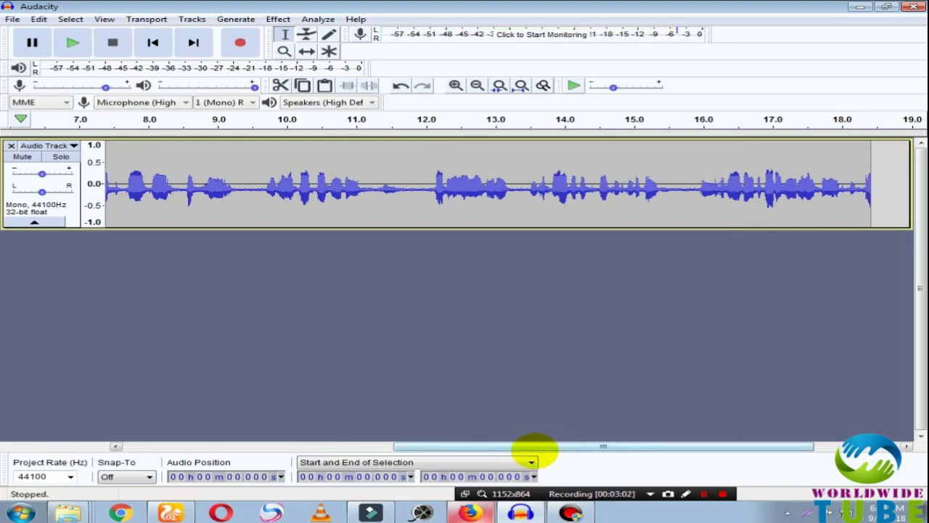
- Play the new recording from near its beginning to hear the background noise, then stop playback
drag(530, 447, 239, 446)
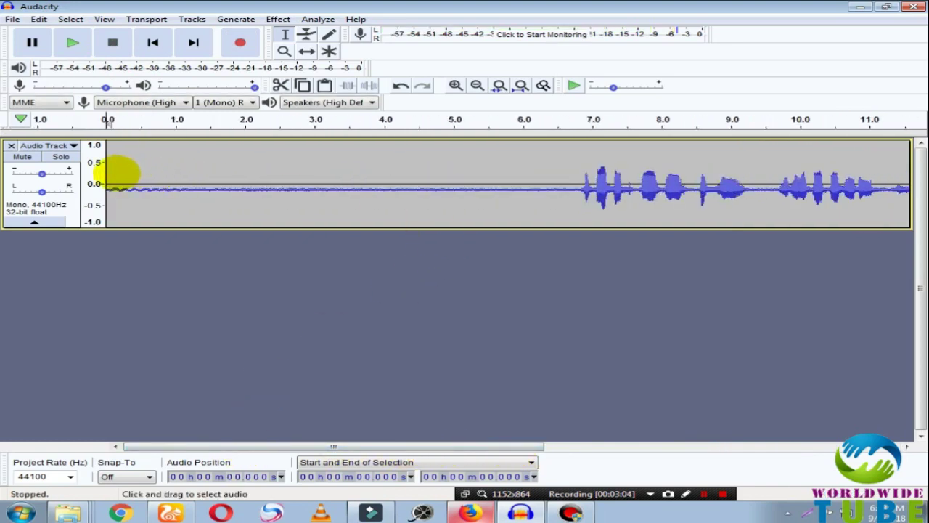
click(118, 180)
key(space)
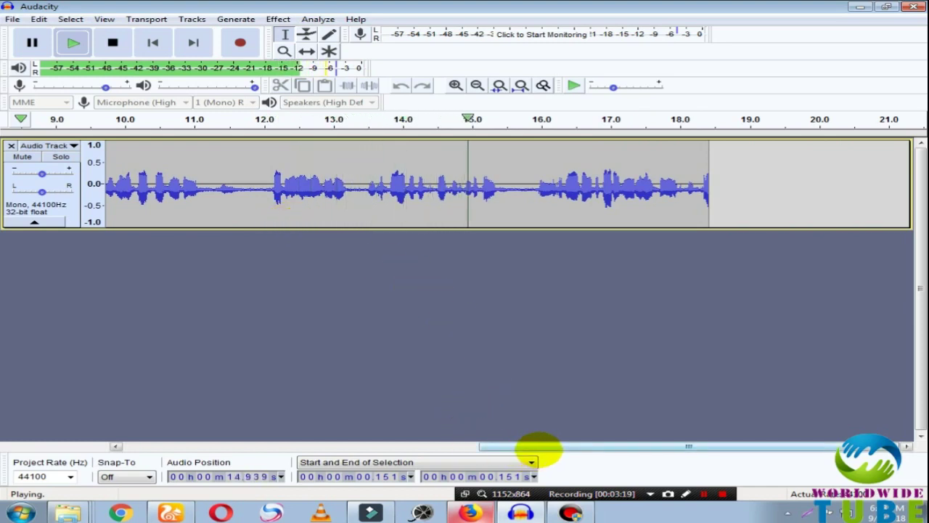
key(space)
- Select a noise-only stretch from about 1.4 to 3.5 seconds and capture it as the Noise Reduction profile
drag(535, 448, 221, 444)
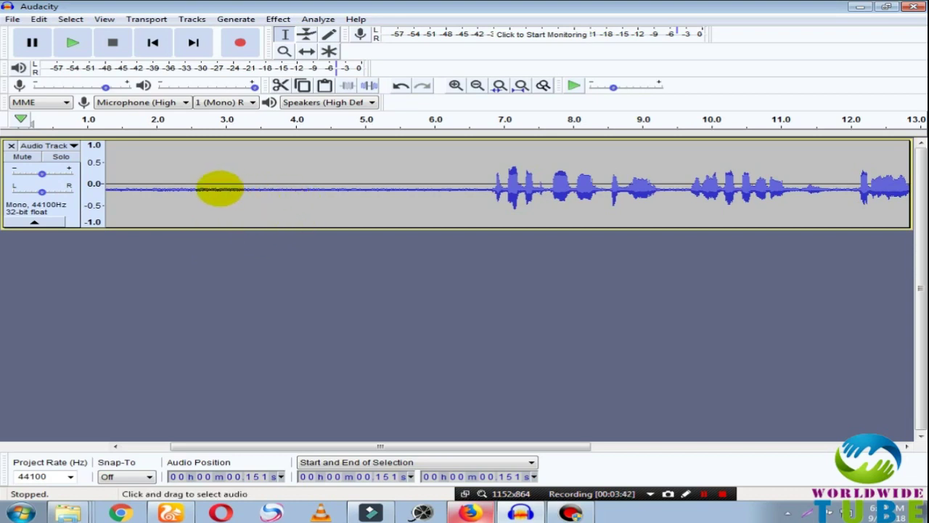
drag(114, 182, 263, 189)
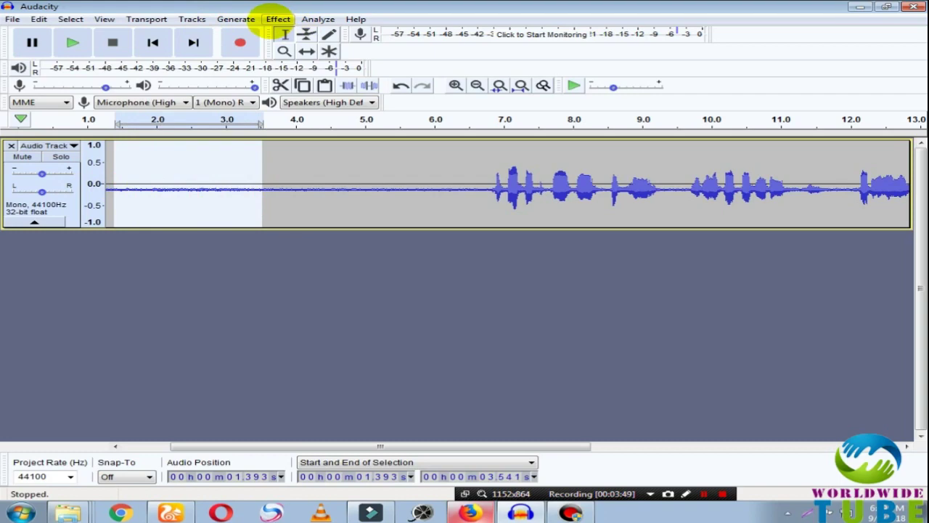
click(276, 19)
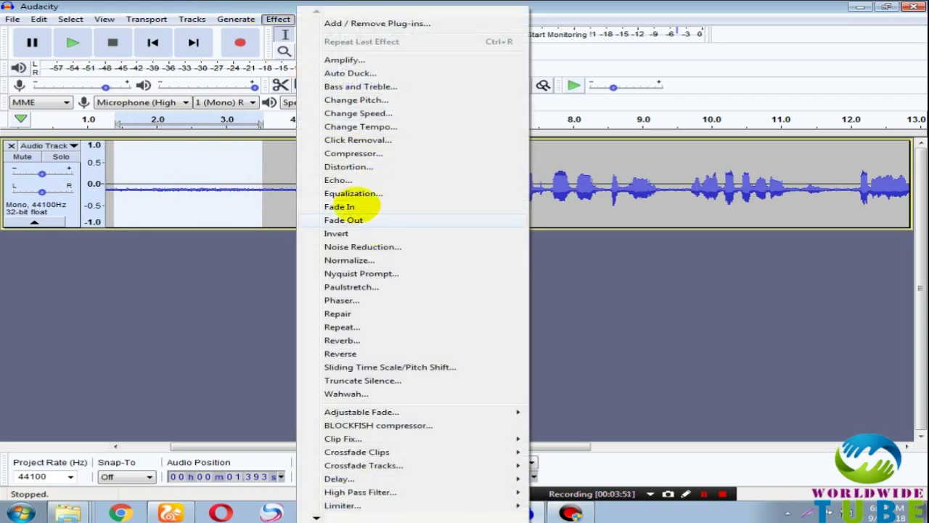
click(385, 246)
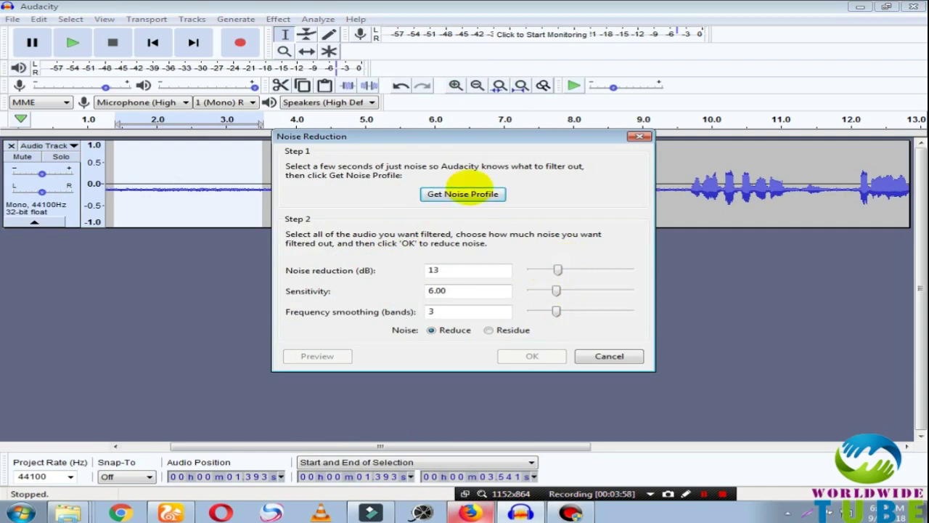
click(462, 193)
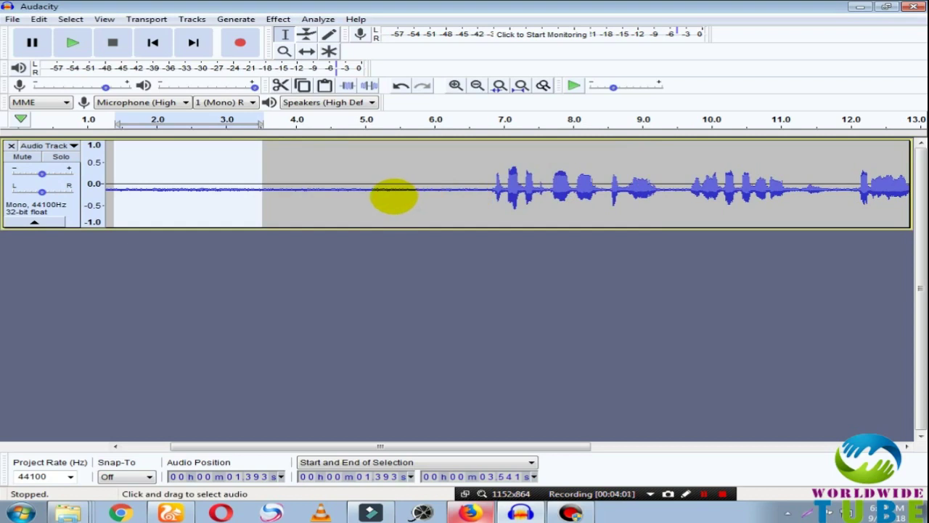
- Apply Noise Reduction to the entire track with 13 dB reduction, sensitivity 6.00 and frequency smoothing 3
key(ctrl+a)
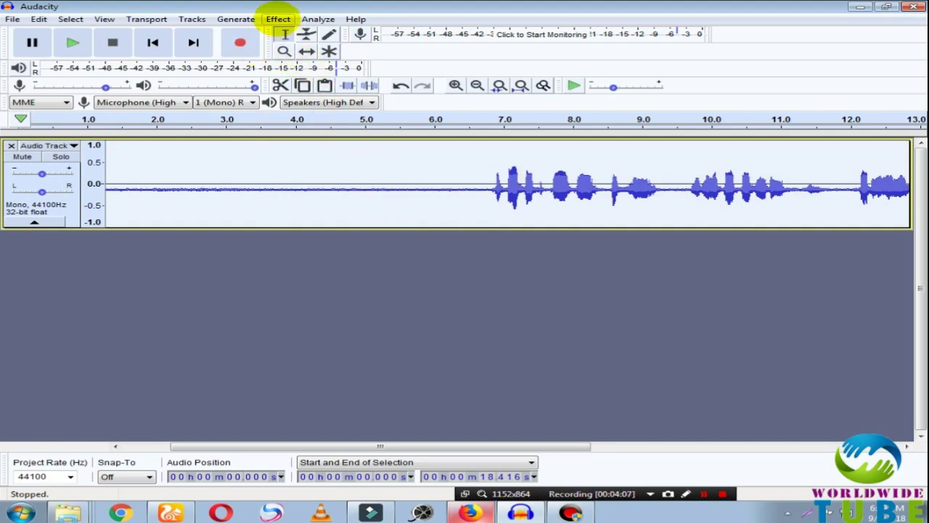
click(278, 19)
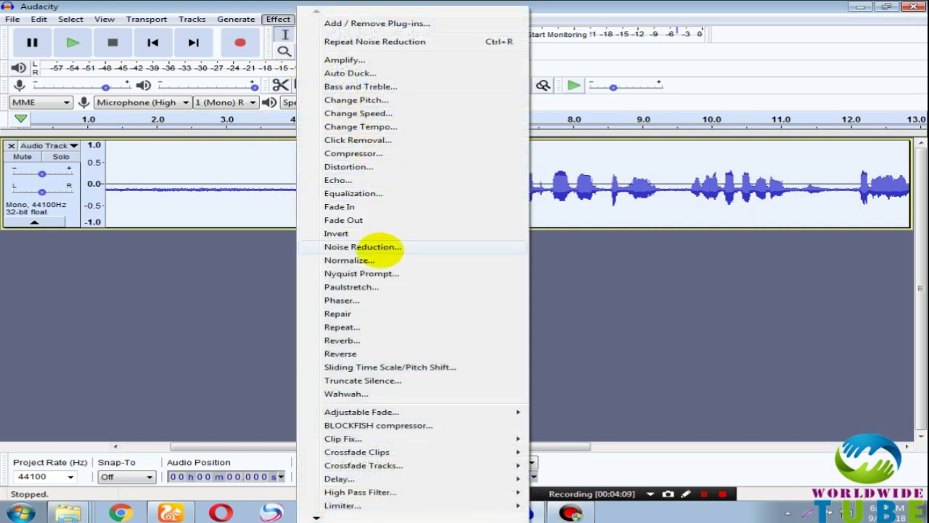
click(363, 246)
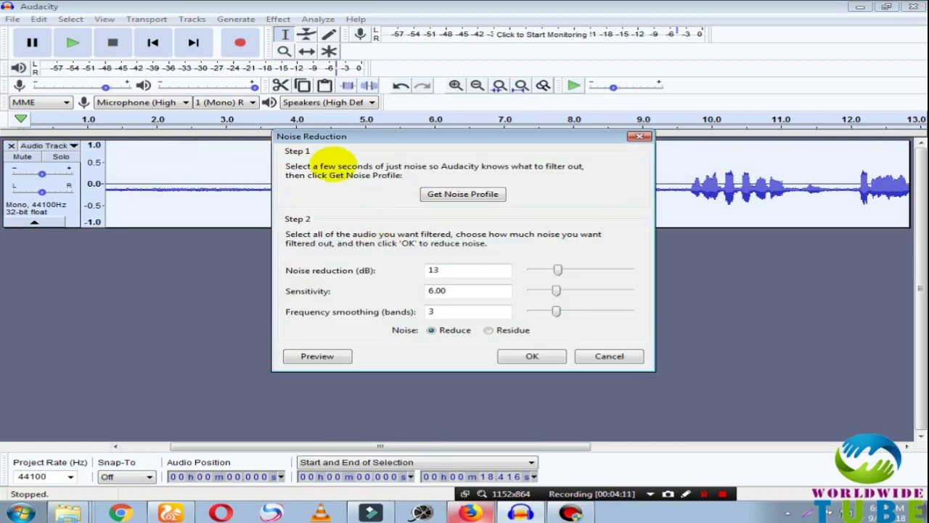
click(524, 355)
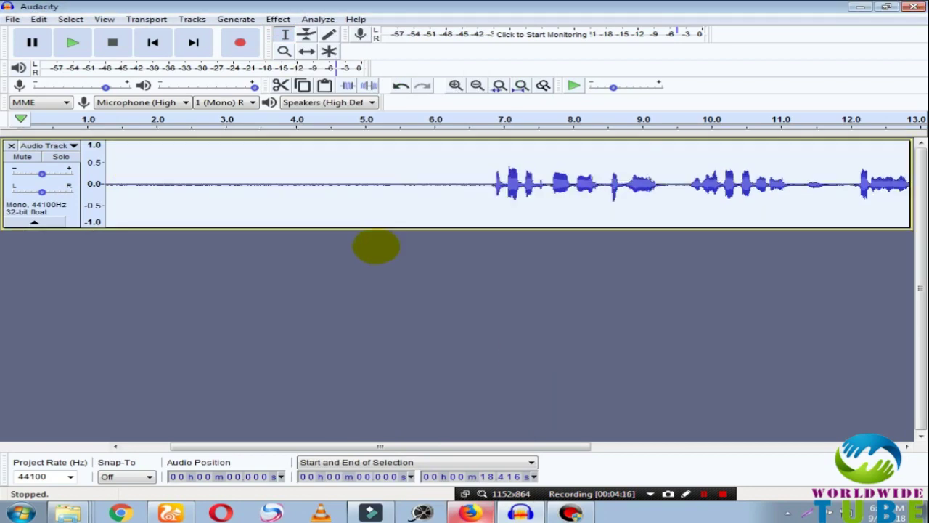
- Capture a fresh noise profile from the silent stretch between about 1.6 and 3.1 seconds
click(232, 177)
drag(129, 182, 228, 189)
click(278, 19)
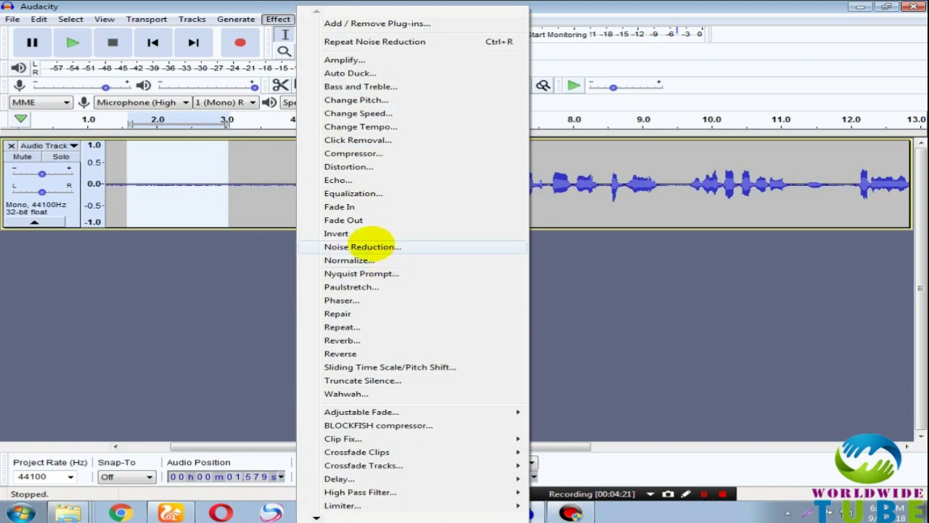
click(366, 246)
click(464, 193)
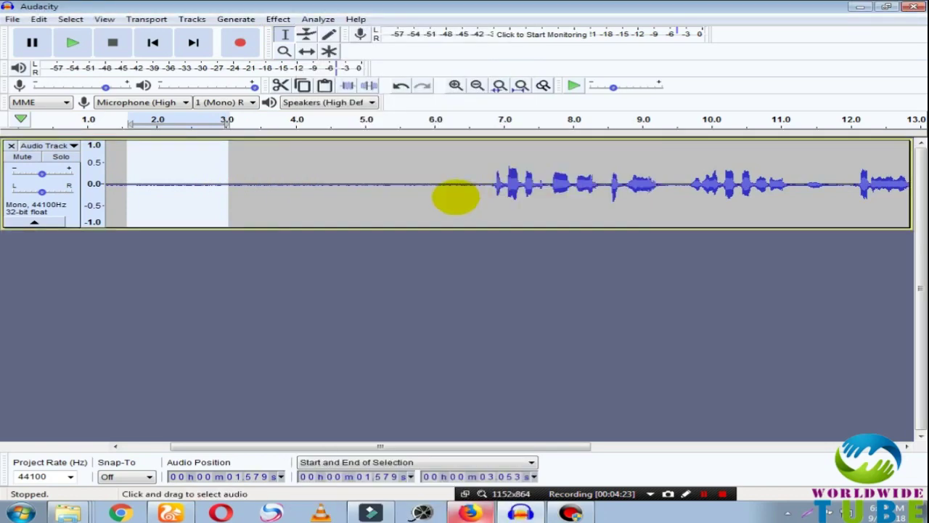
- Apply Noise Reduction a second time to the entire track using the new noise profile
key(ctrl+a)
click(278, 19)
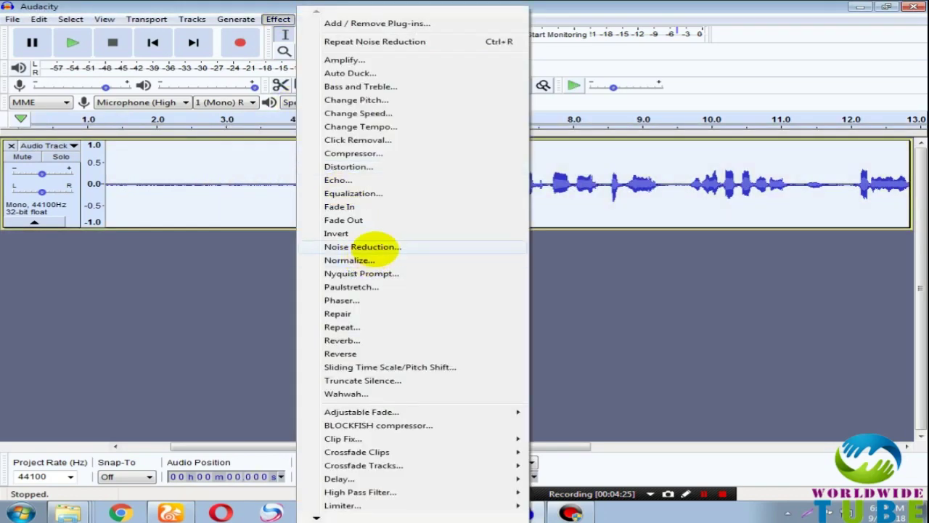
click(346, 245)
click(518, 354)
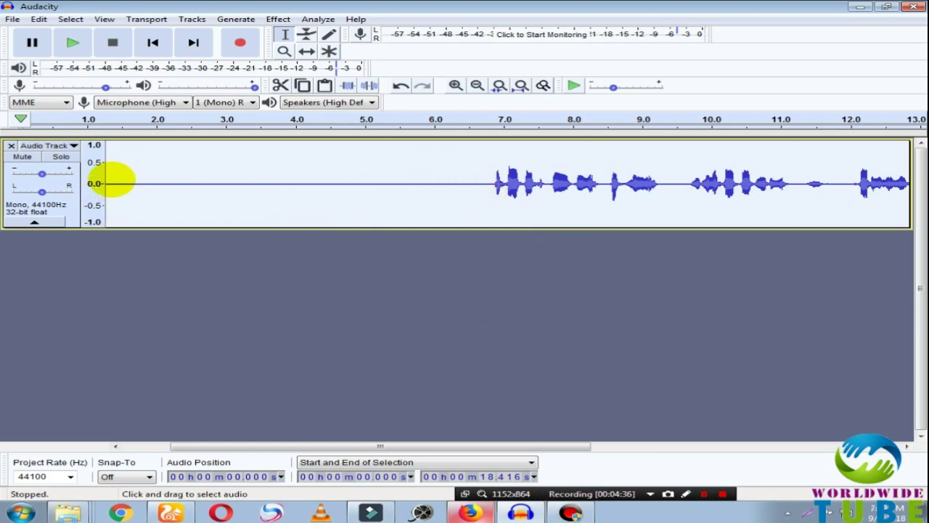
- Play the cleaned recording from about 1.4 seconds and examine the waveform through to its end
click(112, 180)
key(space)
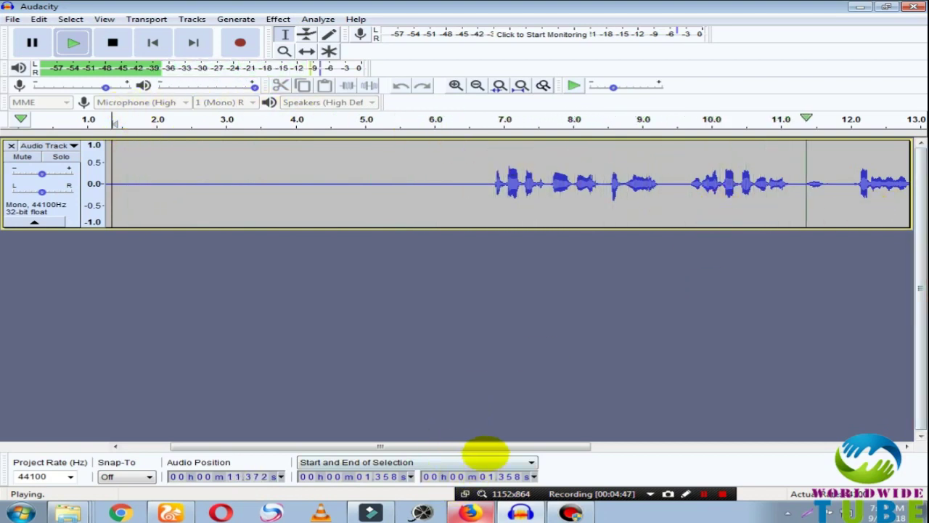
drag(498, 445, 775, 424)
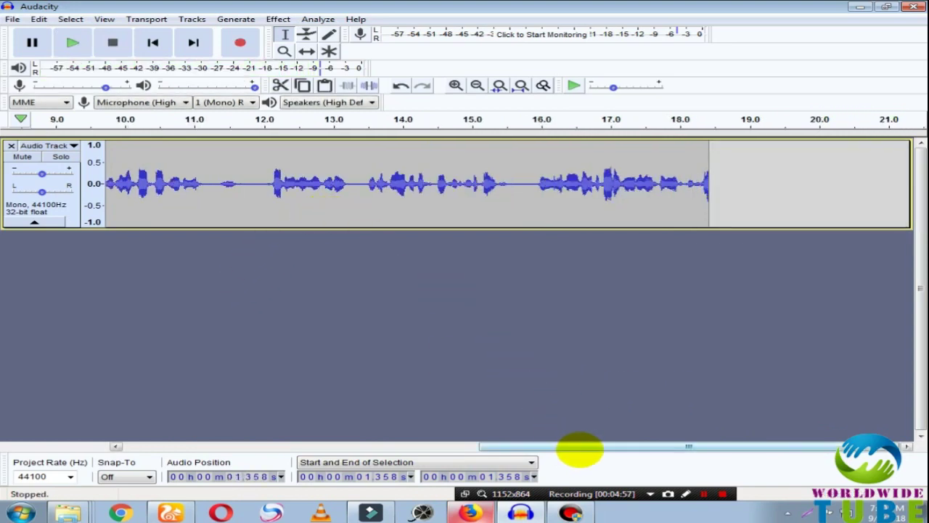
drag(579, 447, 286, 454)
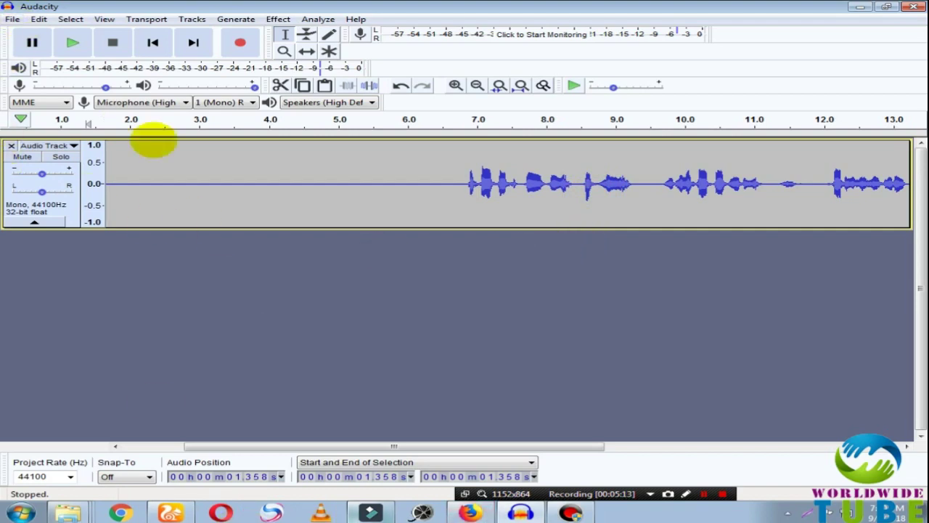
click(12, 18)
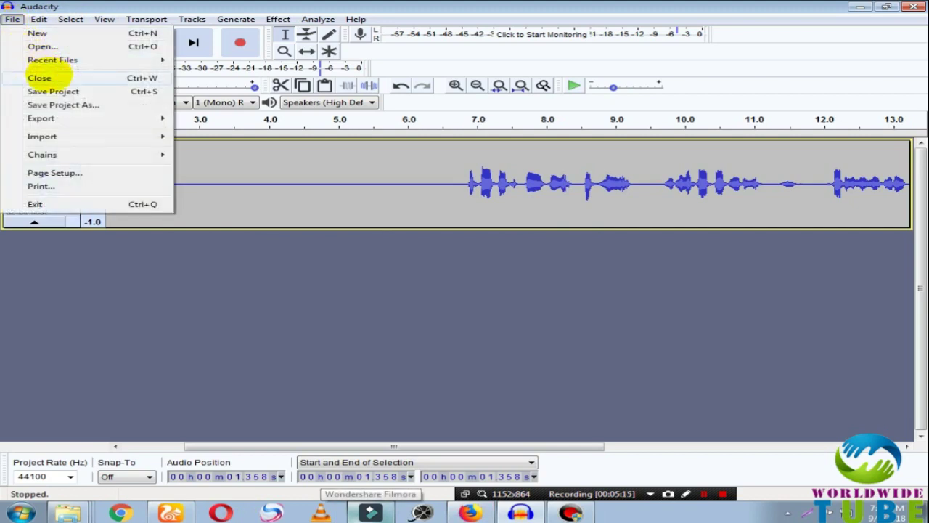
click(523, 290)
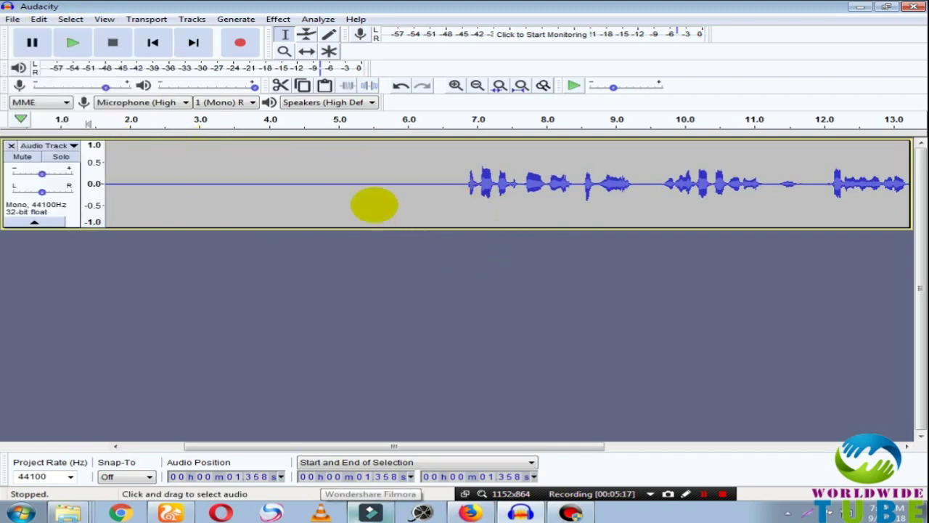